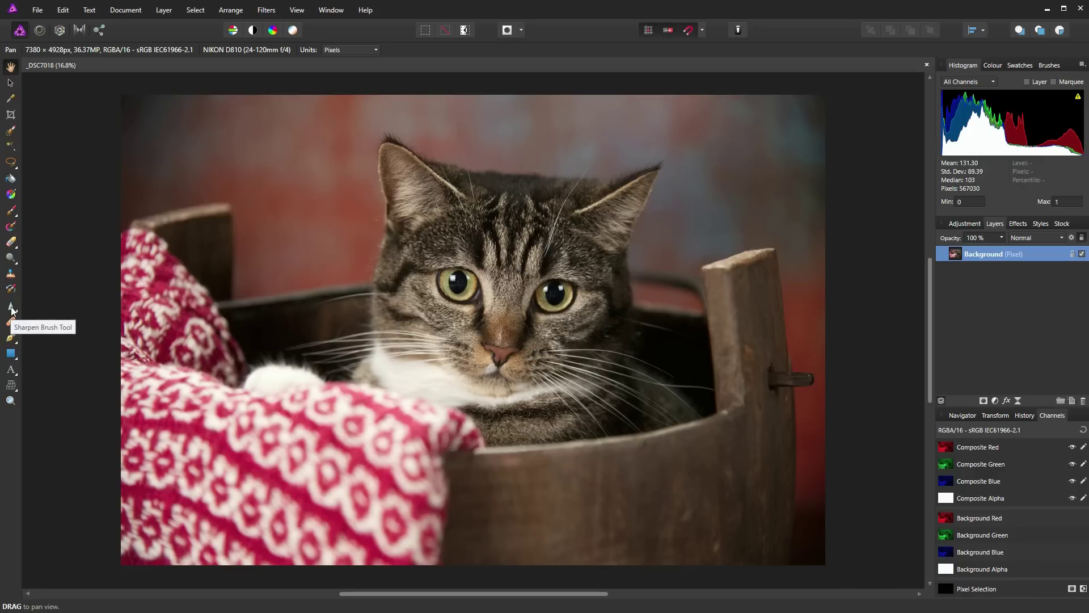
Browse the Layer menu's new-layer options, then close the filter list without adding anything.
click(164, 9)
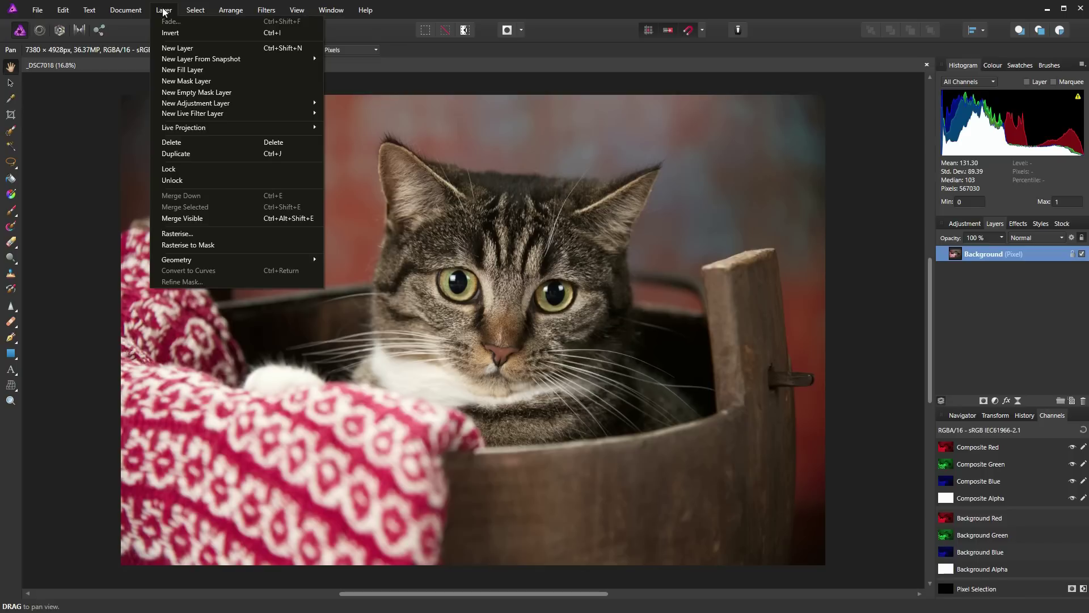
mouse_move(213, 115)
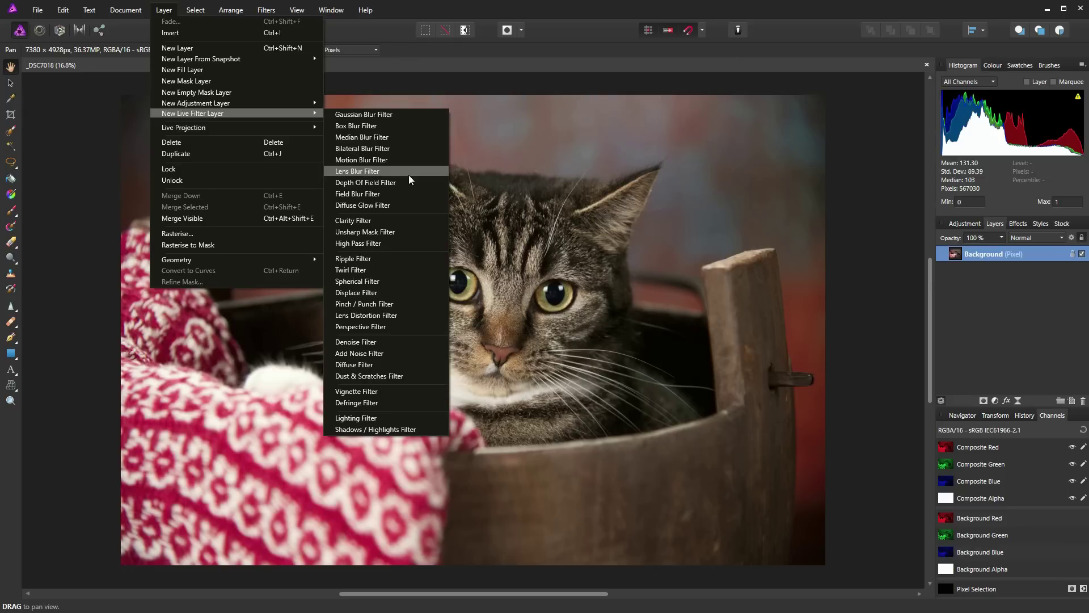
click(564, 80)
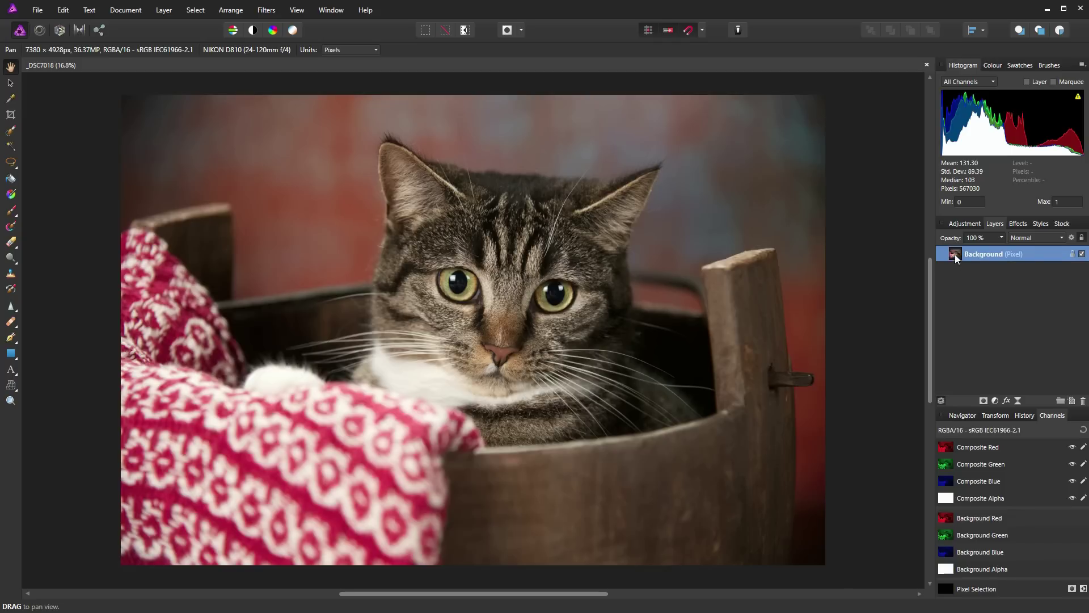
Duplicate the Background layer and rename the copy 'sharp'.
key(ctrl+j)
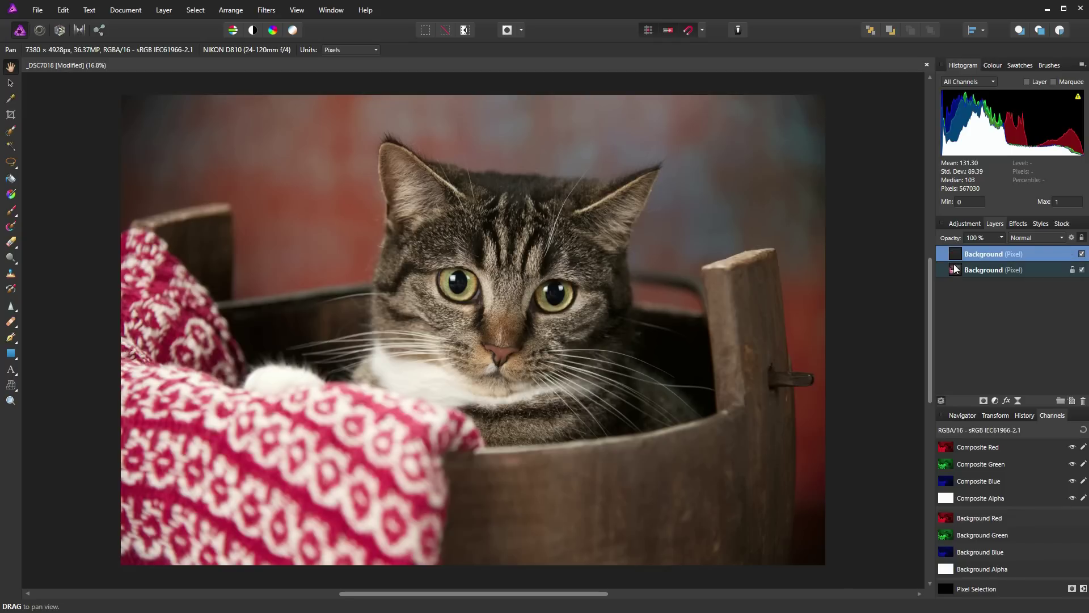
double_click(978, 257)
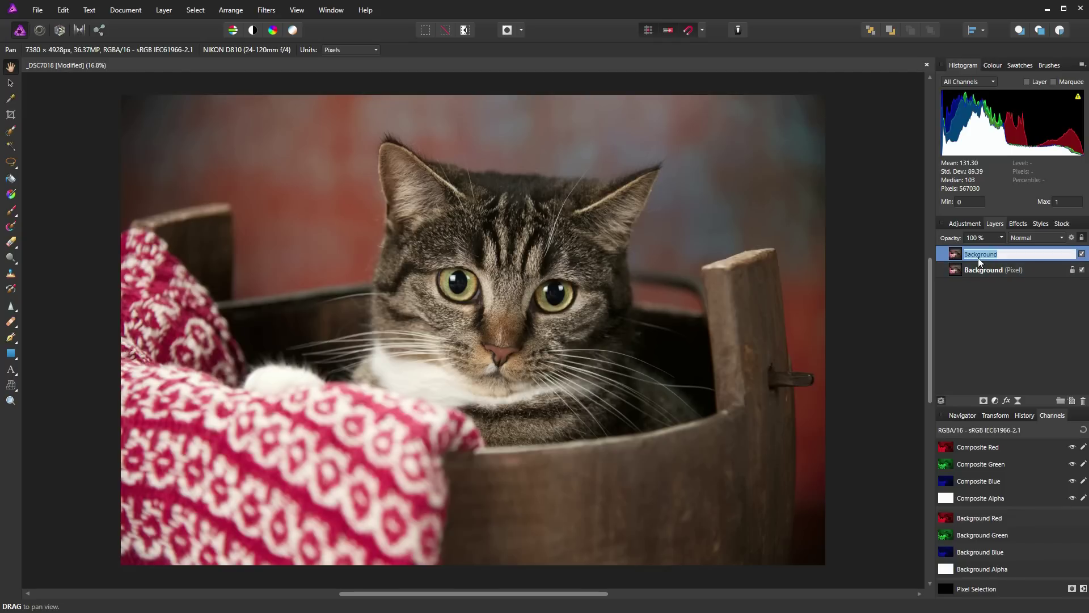
text(sharp)
key(Return)
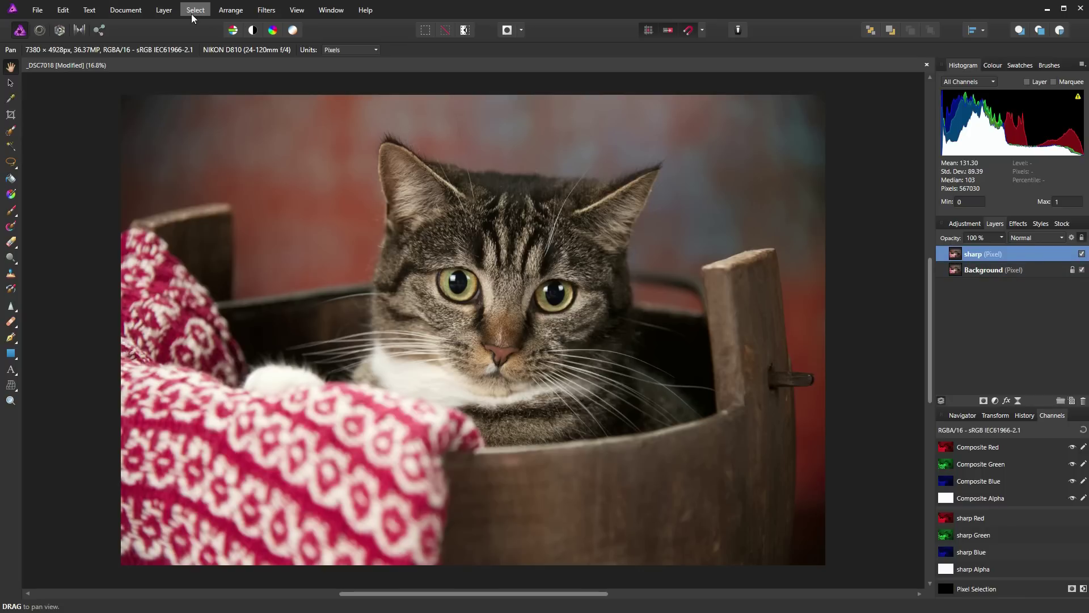
Convert the document's colour format to Lab (16 bit).
click(140, 11)
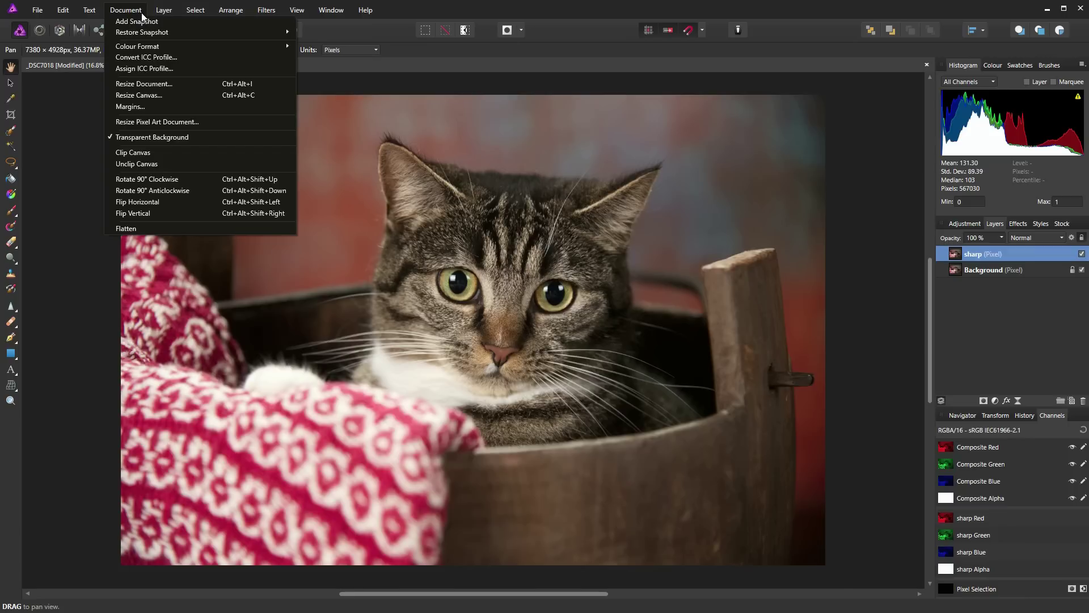
mouse_move(163, 49)
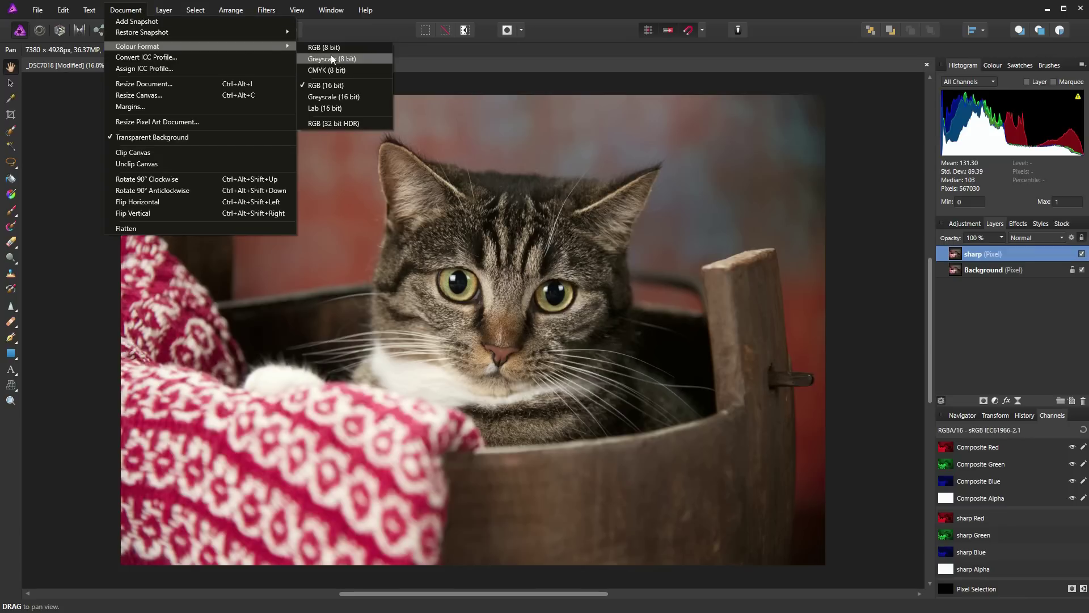
click(327, 109)
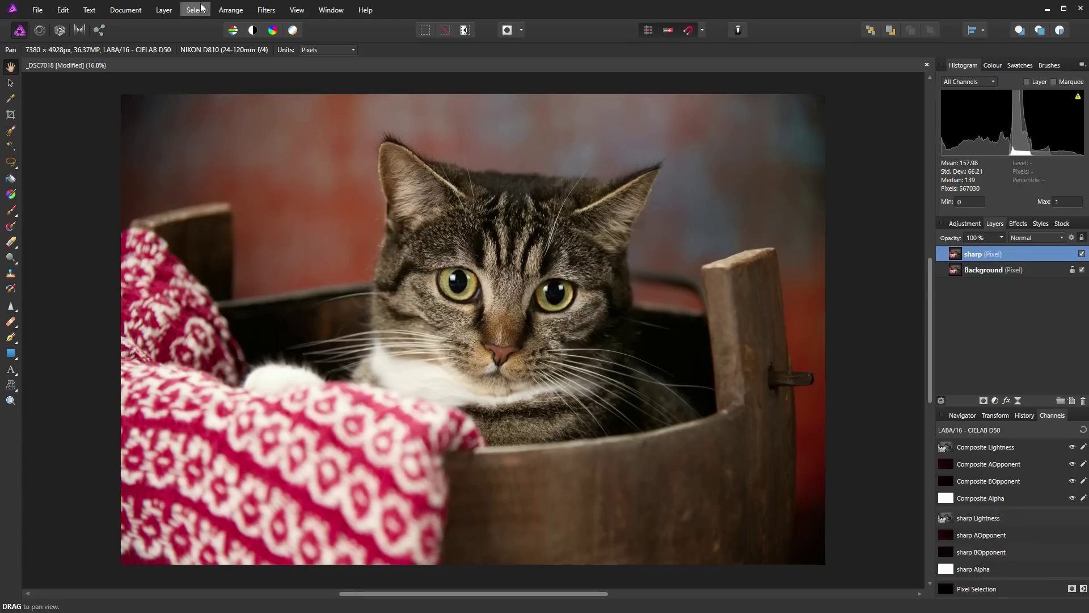
Add a live Unsharp Mask filter to the sharp layer with 1 px radius and factor about 2.378.
click(164, 10)
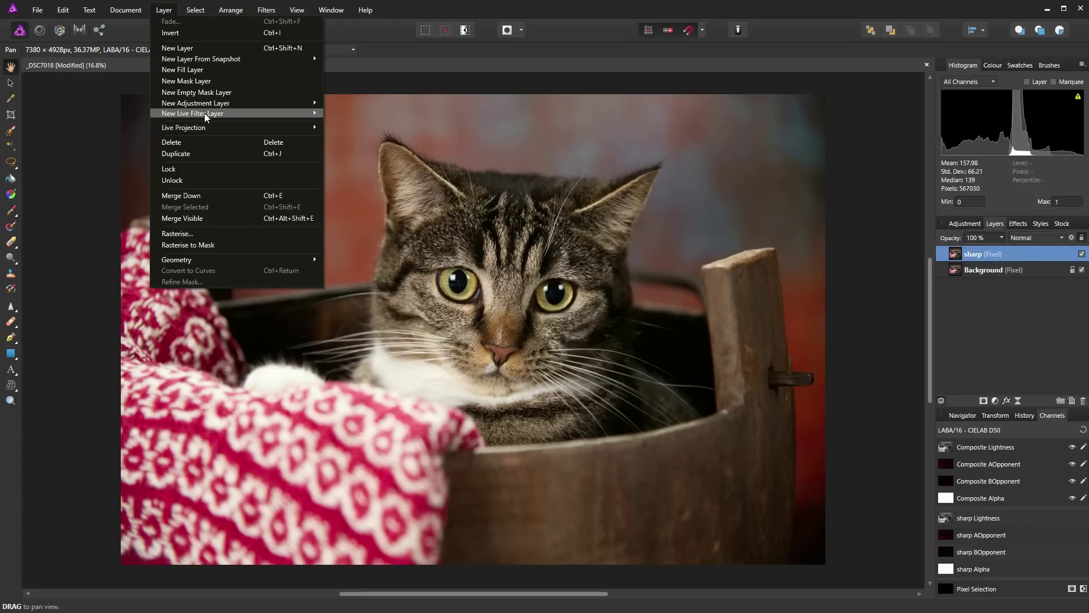
mouse_move(204, 113)
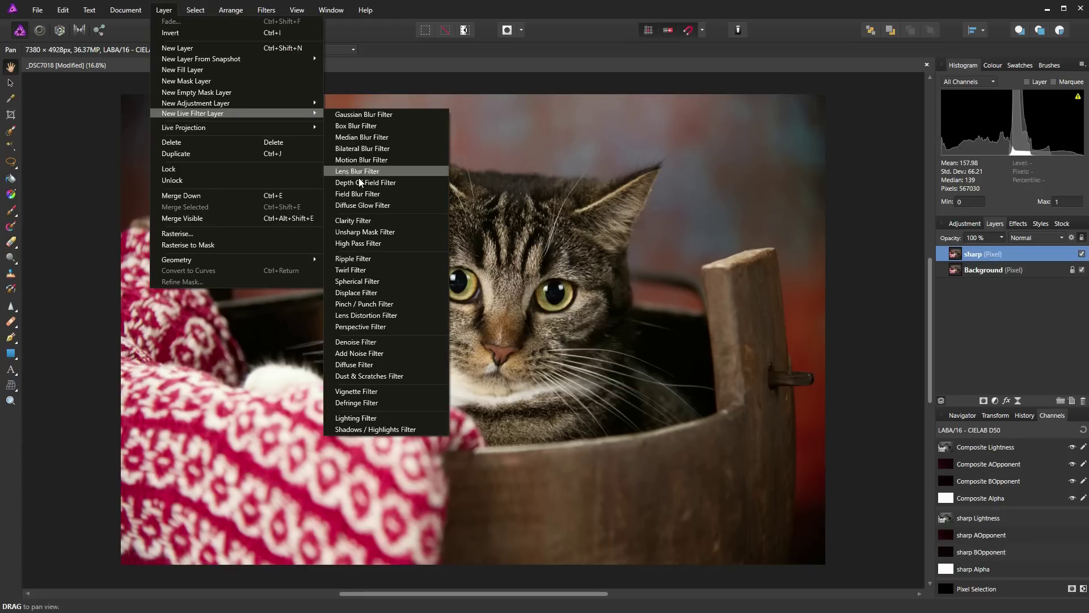
click(372, 232)
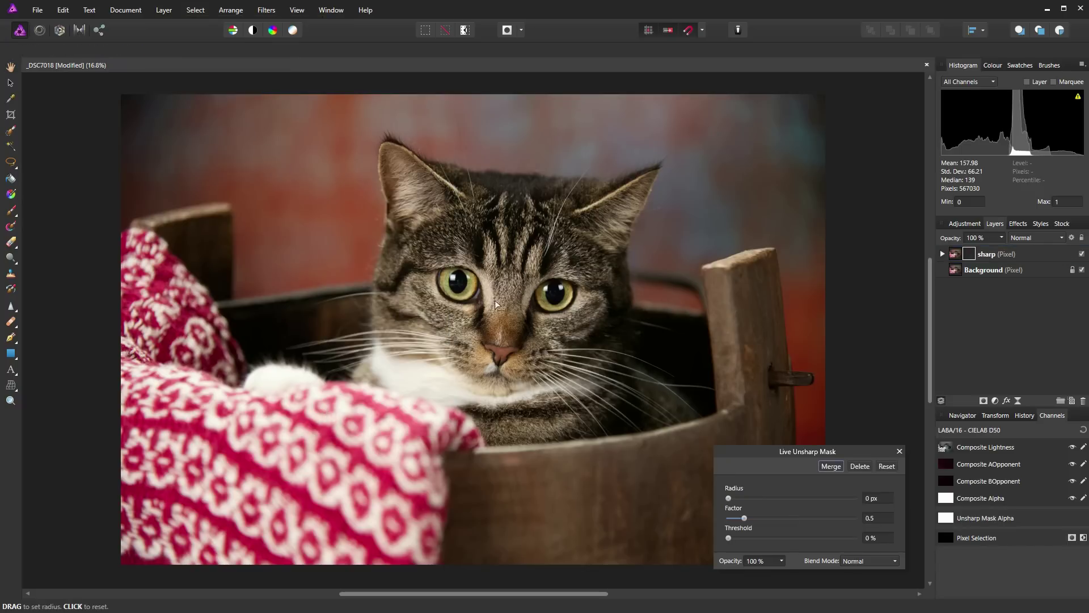
click(868, 498)
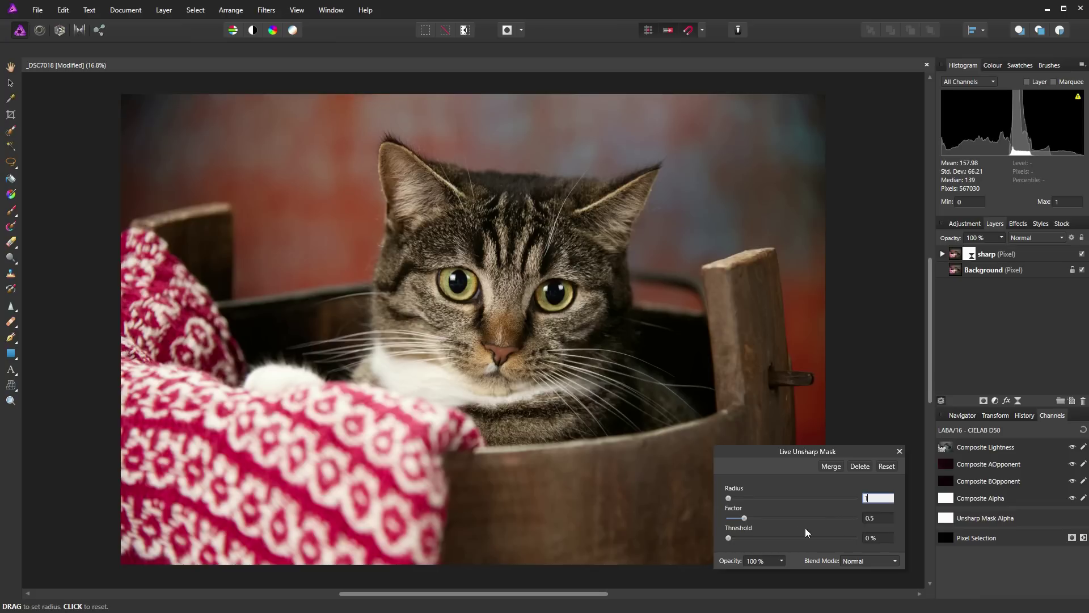
click(745, 519)
drag(746, 518, 803, 521)
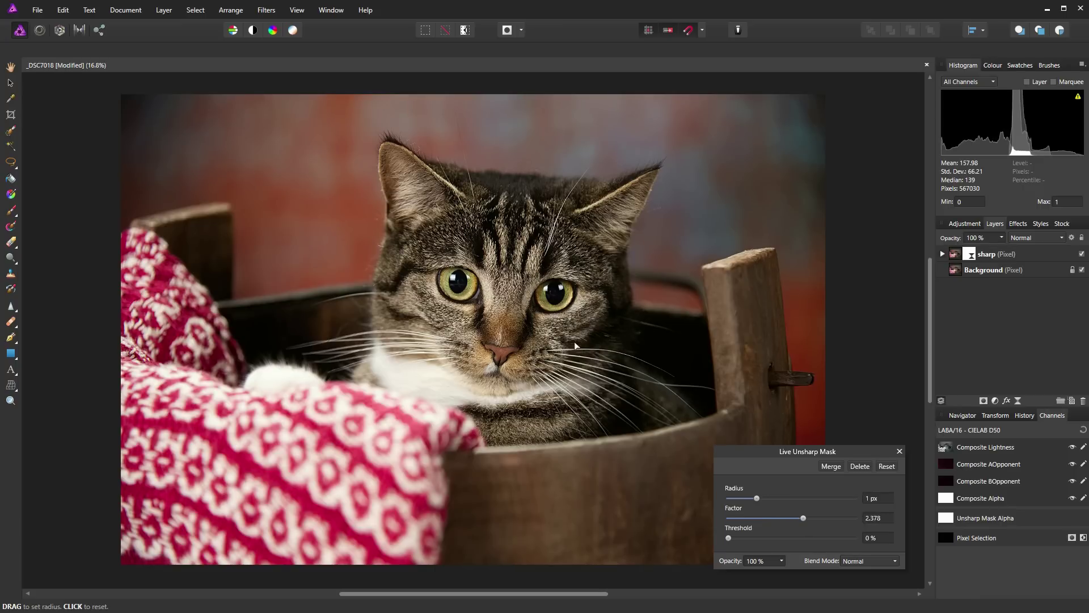
scroll(576, 282, up, 10)
scroll(501, 288, up, 5)
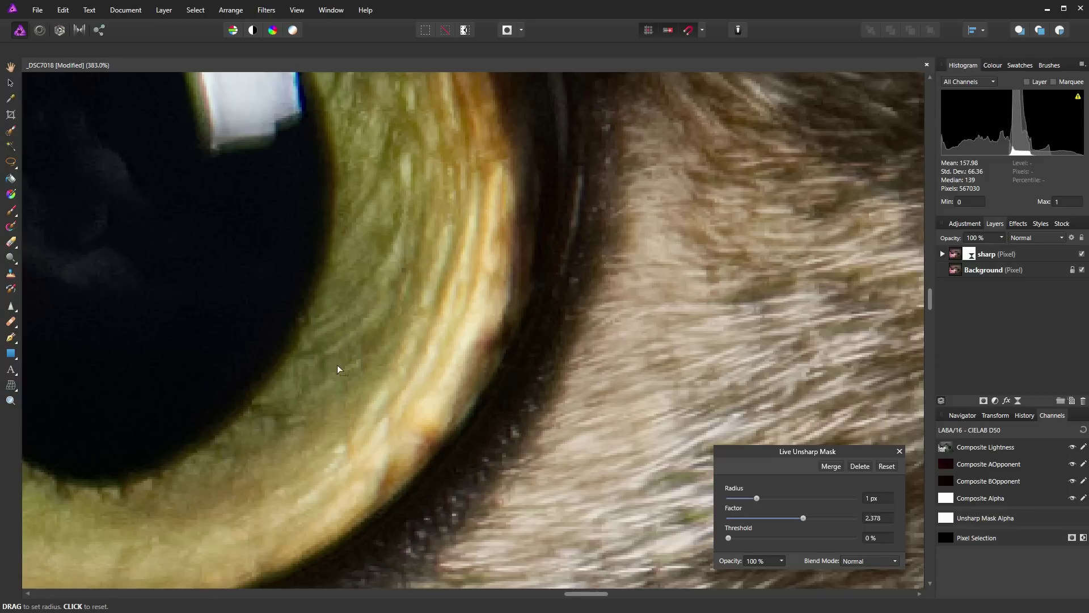
scroll(255, 406, down, 3)
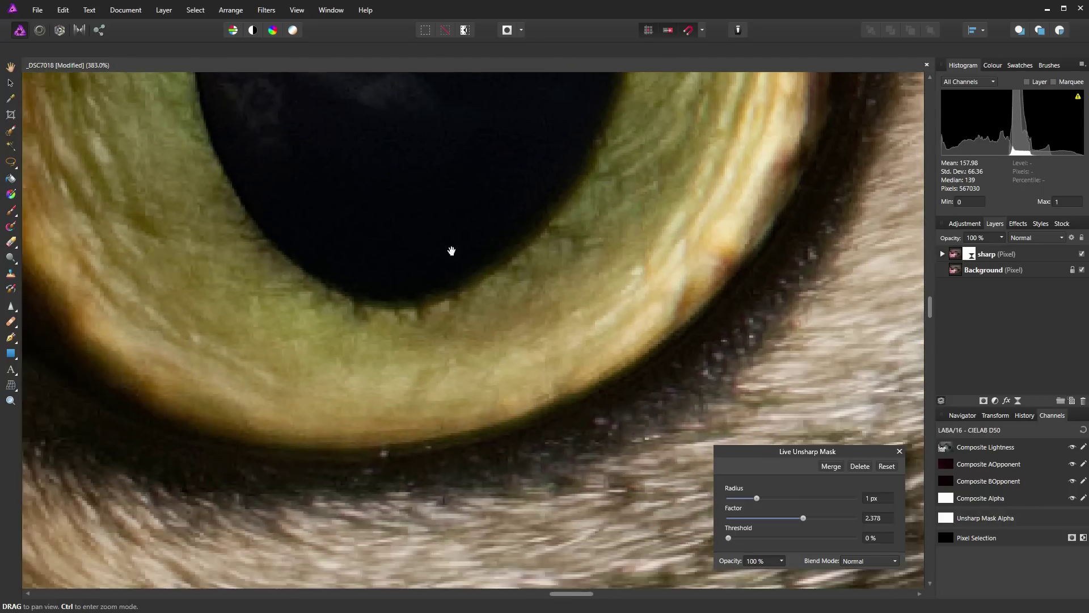
scroll(231, 298, down, 5)
scroll(146, 360, up, 1)
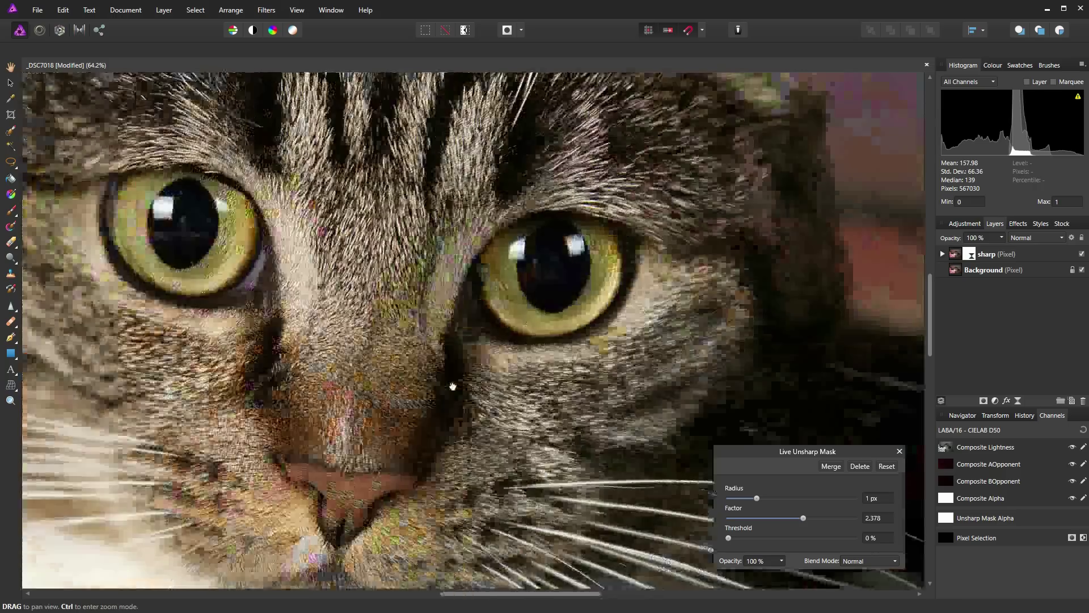
scroll(400, 414, up, 3)
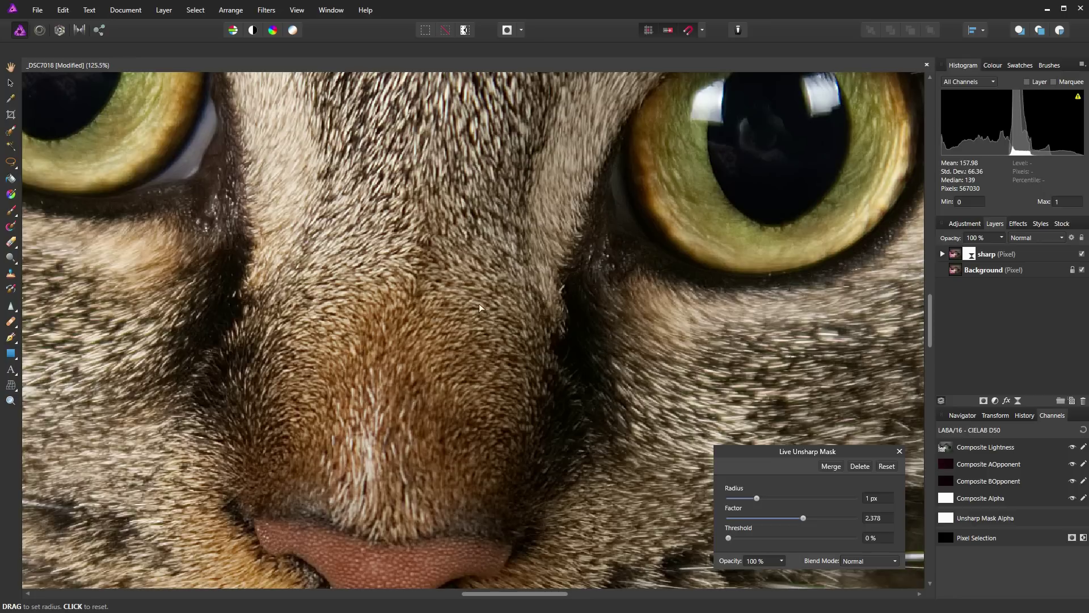
scroll(394, 320, up, 1)
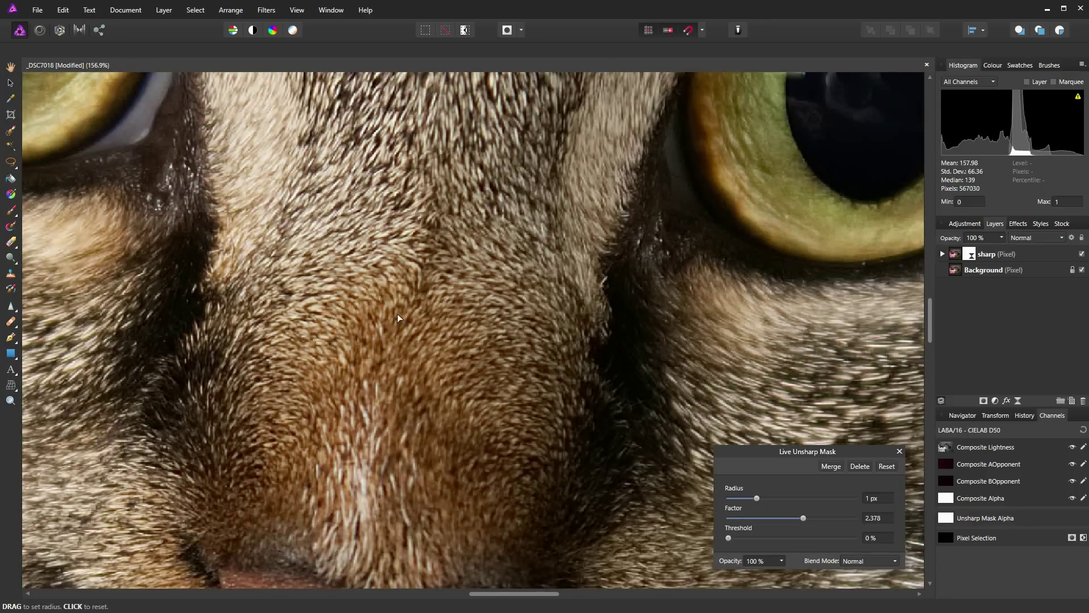
scroll(434, 345, down, 1)
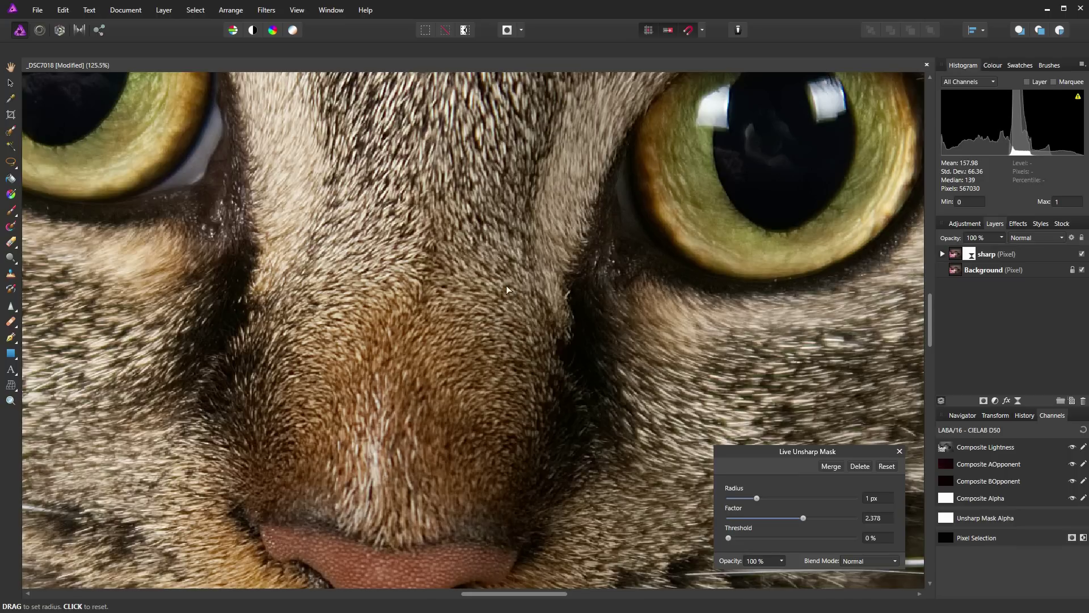
scroll(506, 285, down, 4)
scroll(506, 282, down, 3)
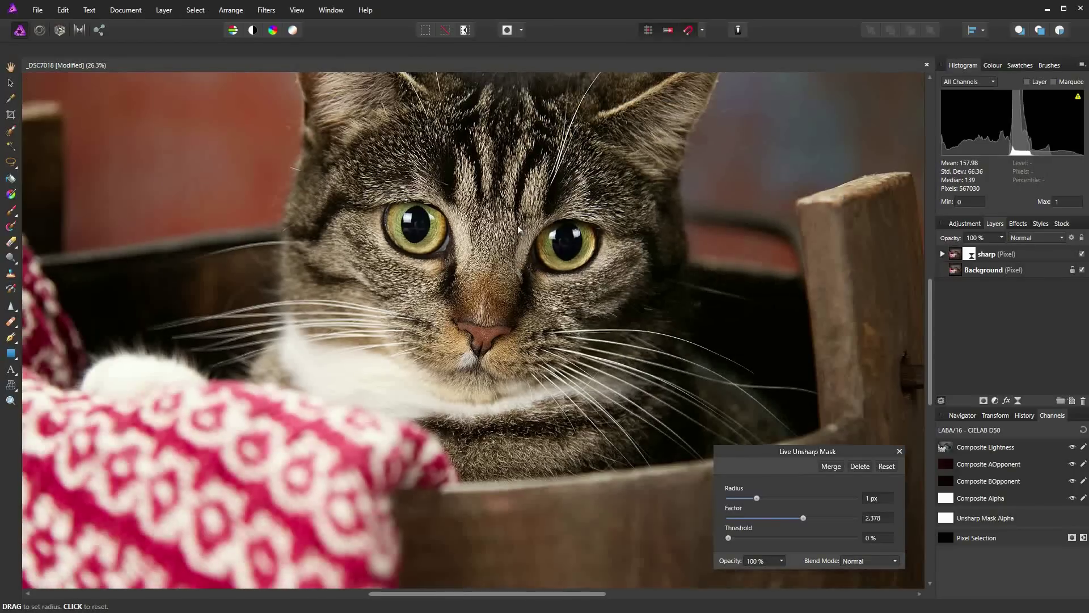
scroll(518, 226, down, 1)
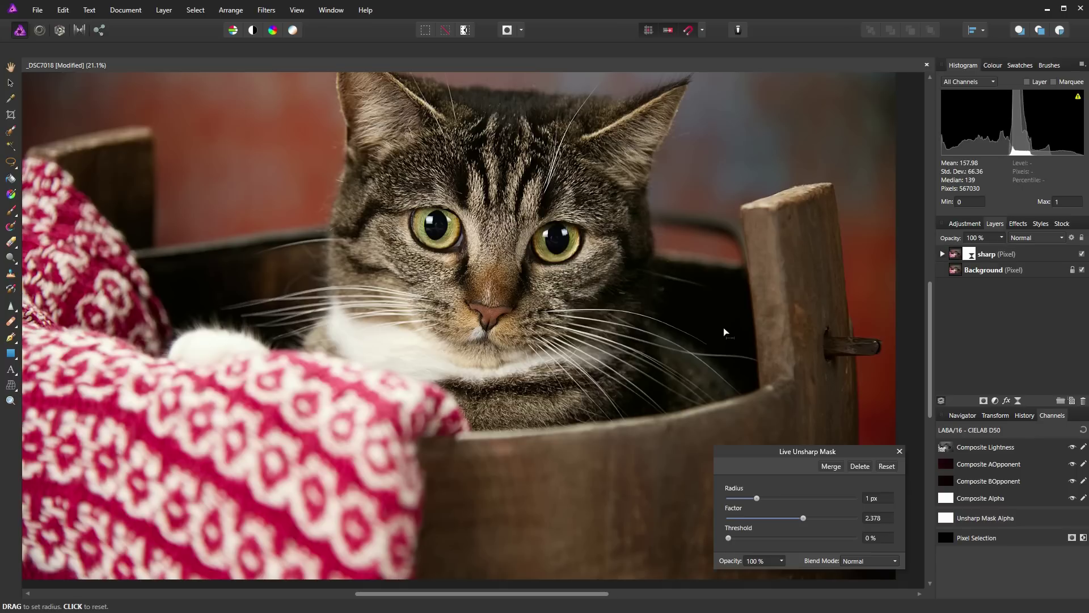
Close the live Unsharp Mask settings and convert the document to RGB (16 bit).
scroll(713, 320, down, 1)
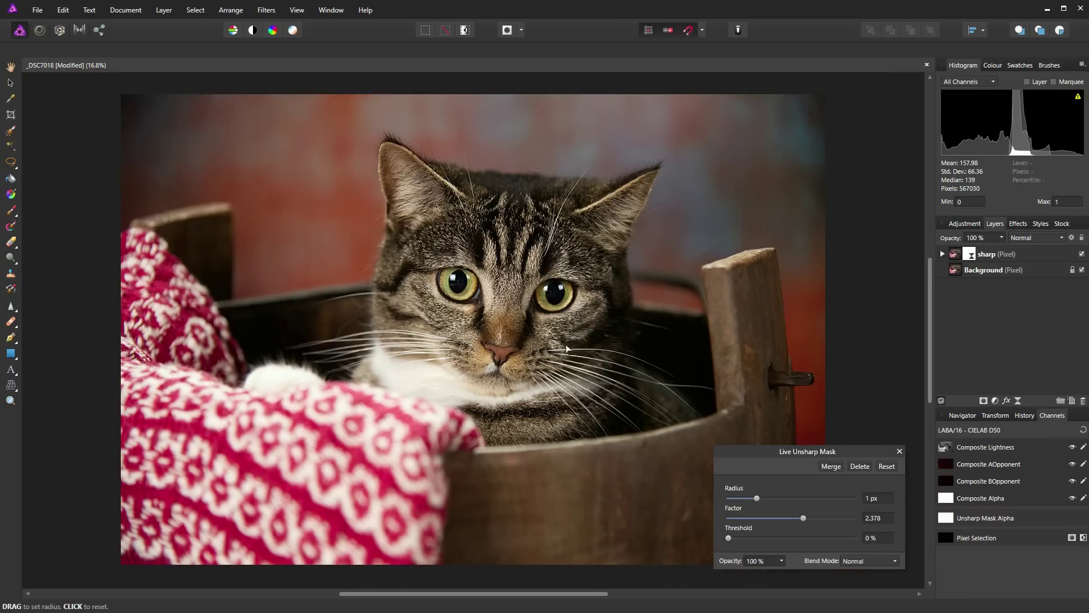
click(899, 451)
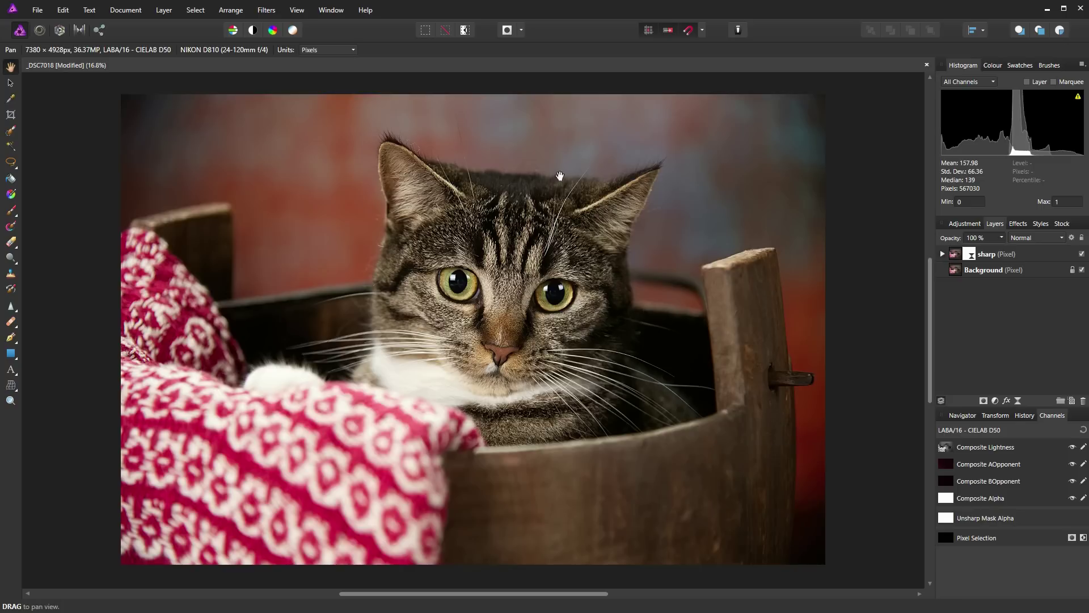
click(138, 9)
mouse_move(149, 51)
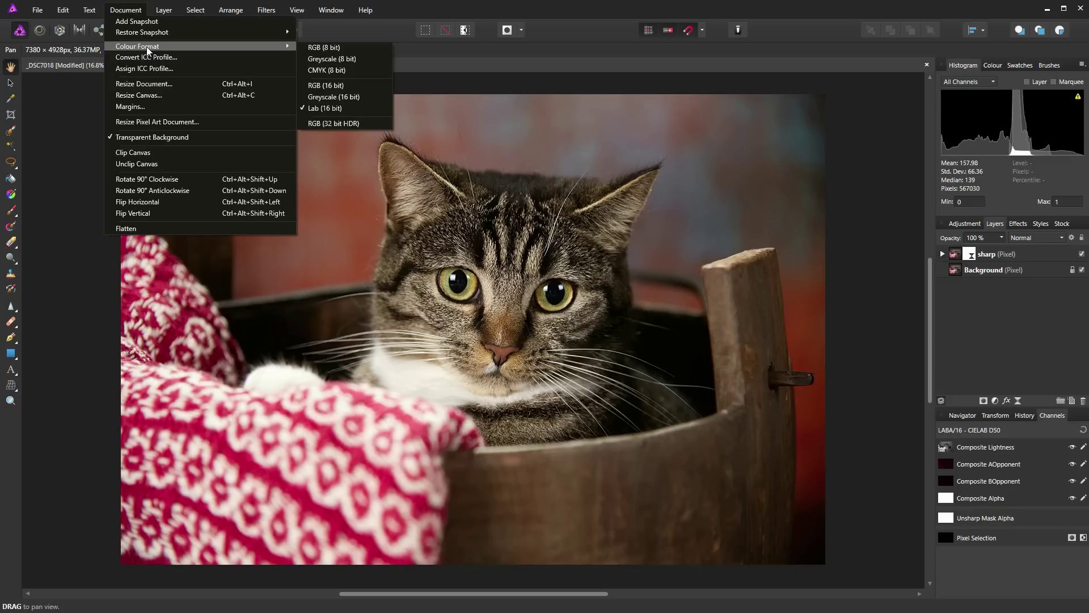
click(337, 88)
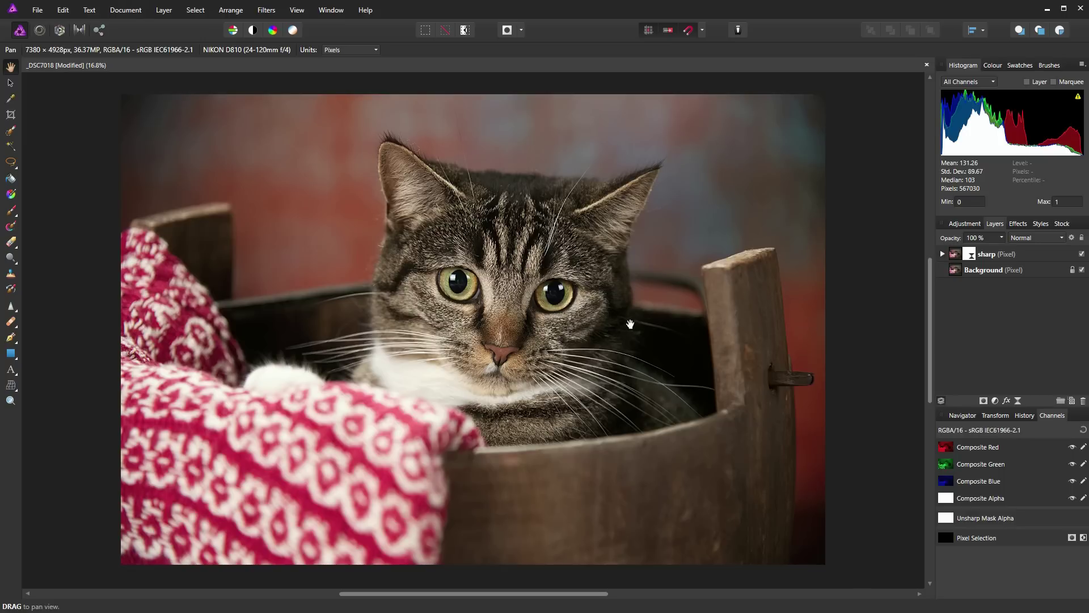
scroll(593, 313, up, 5)
scroll(585, 318, up, 6)
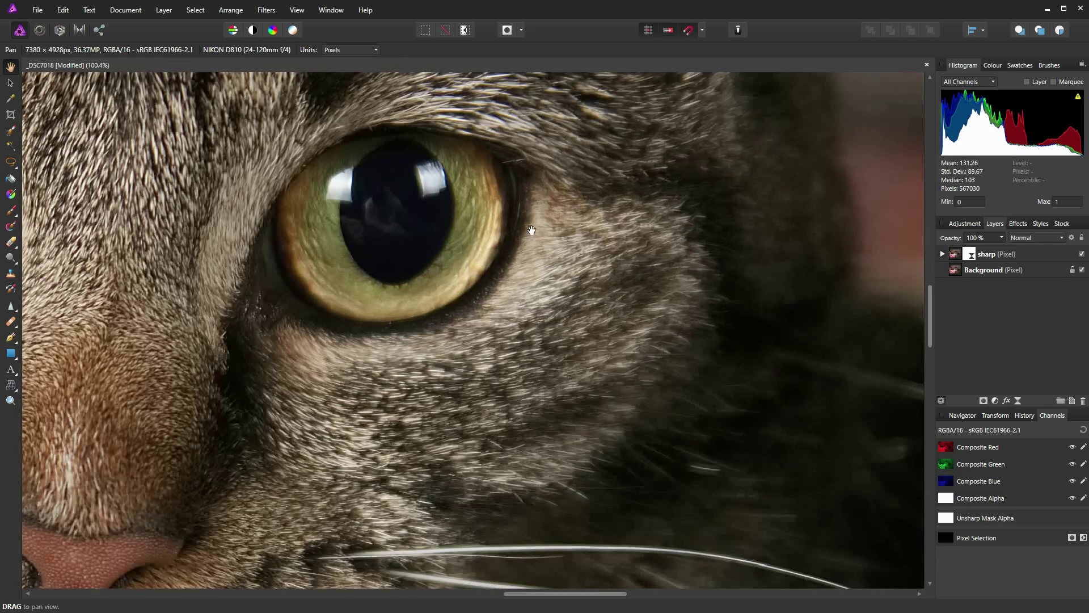
scroll(530, 229, down, 4)
scroll(518, 231, up, 4)
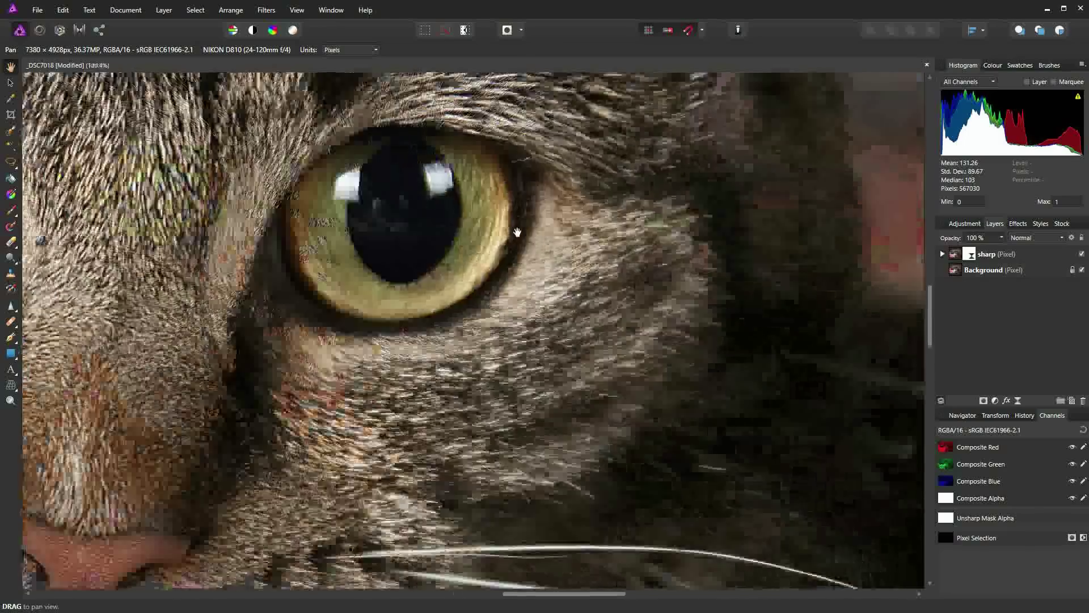
scroll(482, 239, down, 2)
scroll(449, 248, down, 2)
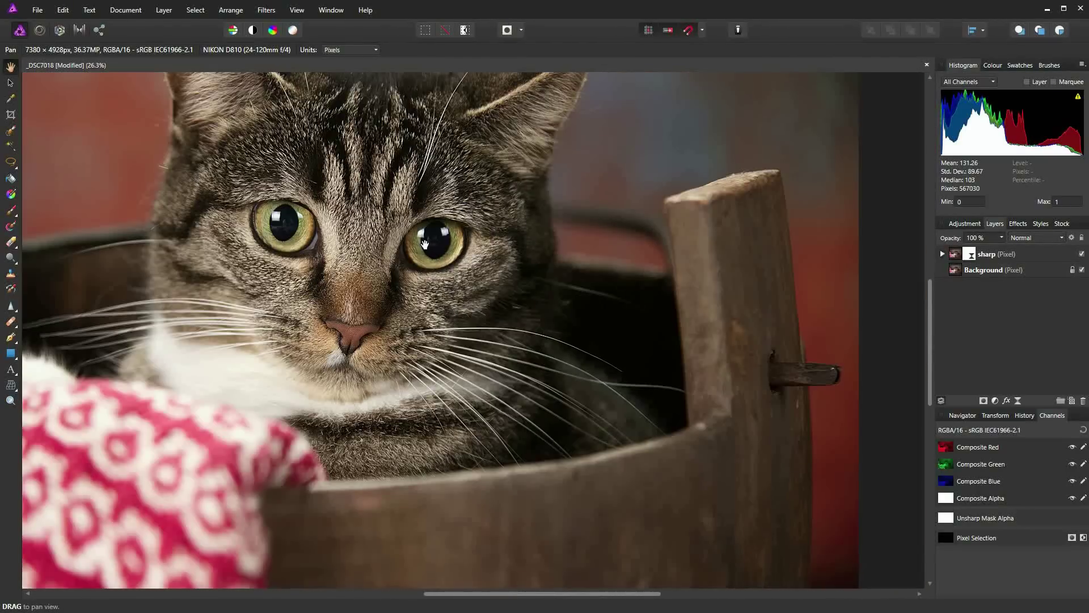
scroll(425, 244, down, 2)
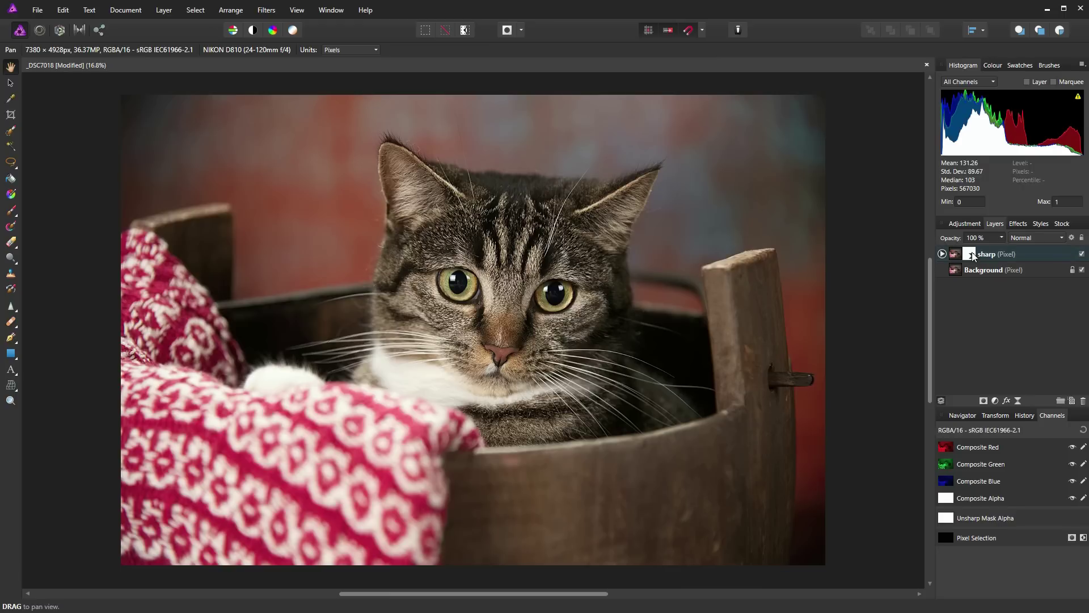
Expand the sharp layer, pick the Paint Brush, and invert the Unsharp Mask's mask to black with Ctrl+I.
click(942, 254)
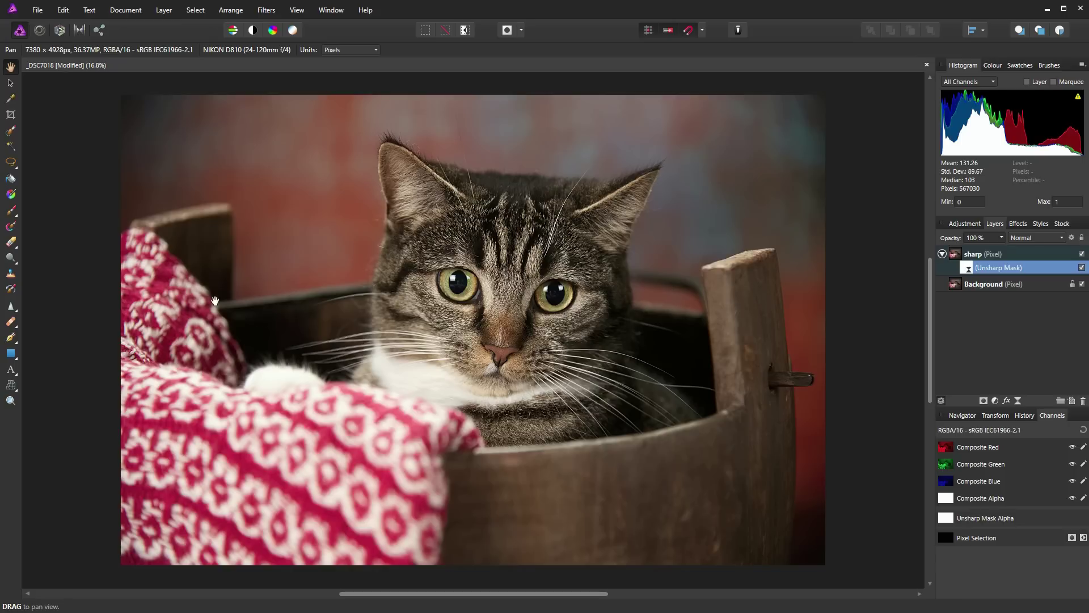
click(11, 211)
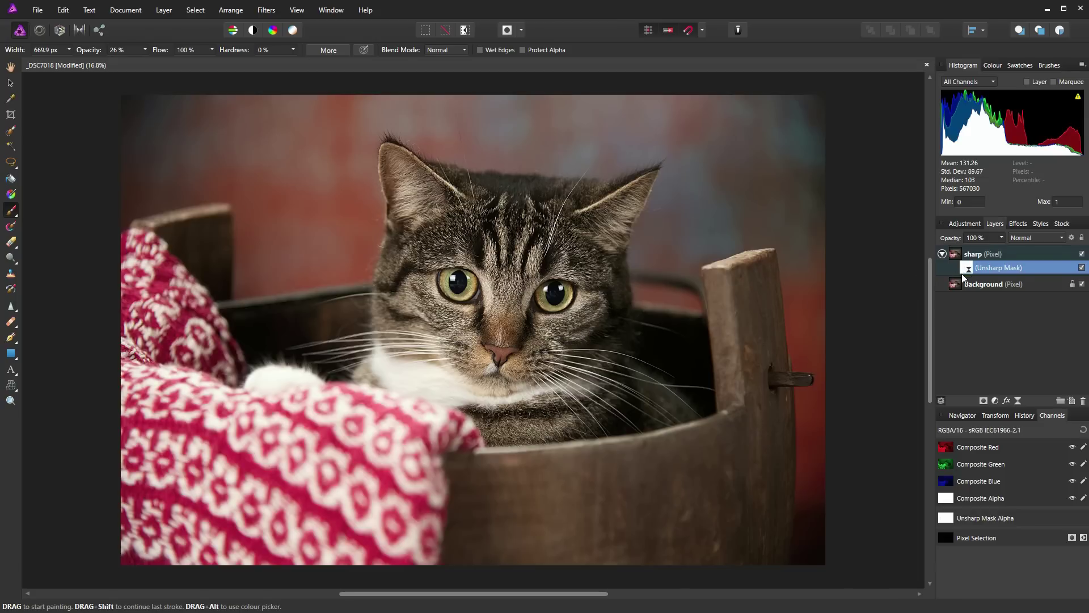
key(ctrl+i)
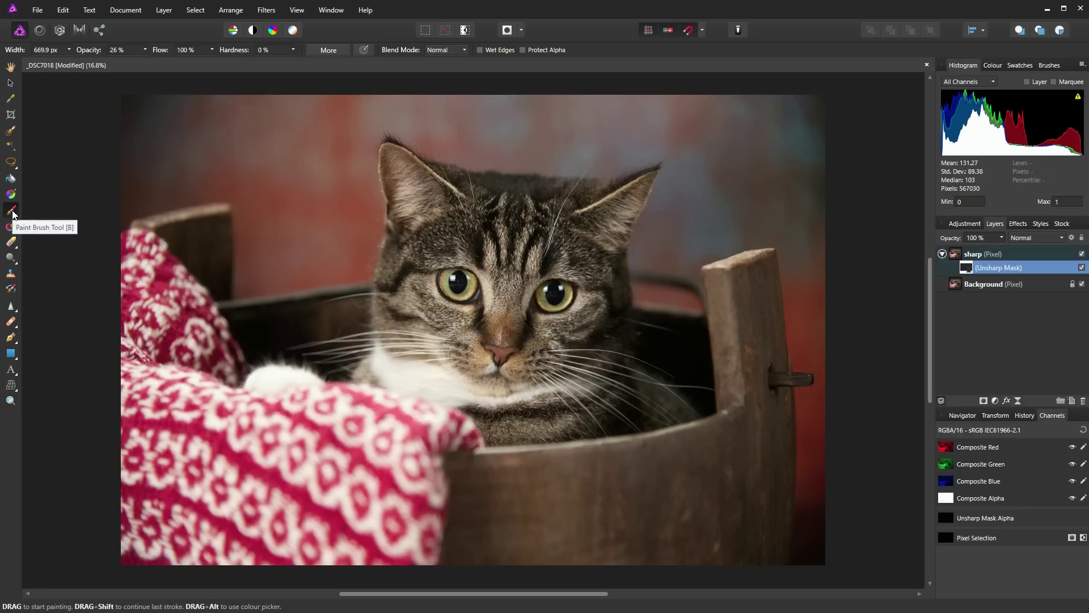
Make white the painting colour and size the brush to cover the cat's face.
click(993, 65)
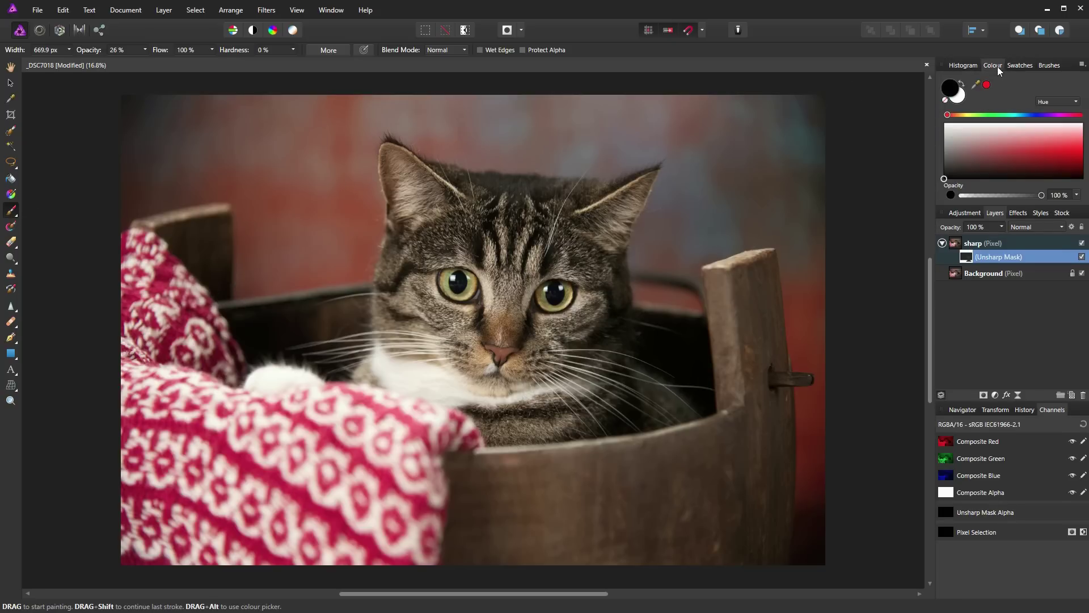
click(961, 87)
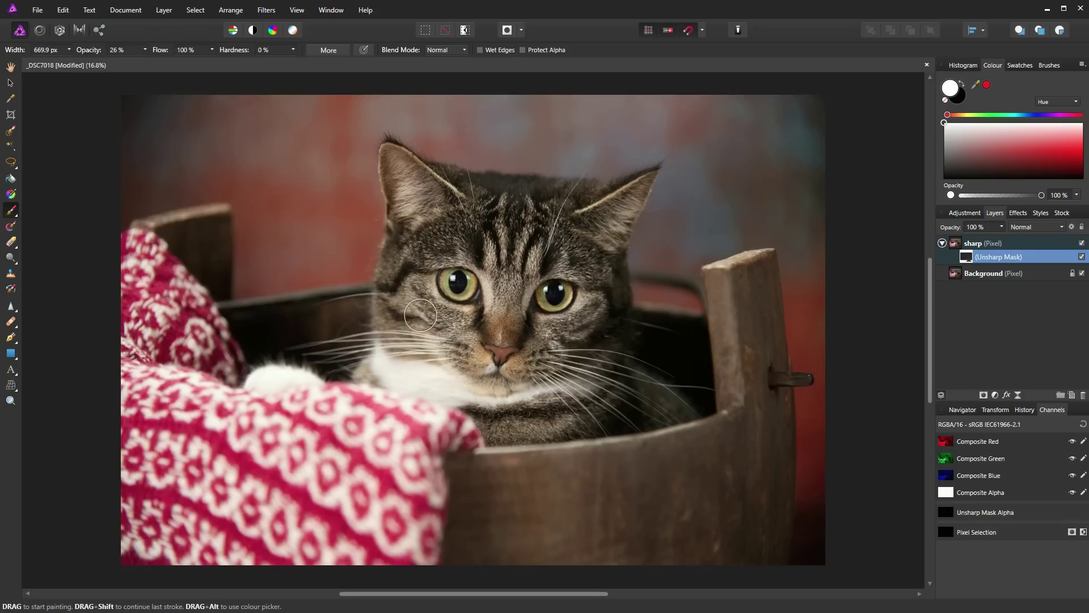
key(bracketright)
key(bracketright)
key(bracketright)
key(bracketright)
key(bracketright)
key(bracketright)
key(bracketright)
key(bracketright)
key(bracketright)
key(bracketright)
key(bracketright)
key(bracketright)
key(bracketright)
key(bracketleft)
key(bracketleft)
key(bracketleft)
Set brush opacity to 21% and paint the face, shrinking the brush for forehead and ears.
click(144, 51)
mouse_move(499, 305)
mouse_down()
mouse_move(514, 292)
mouse_move(487, 262)
mouse_move(512, 248)
mouse_move(518, 277)
mouse_move(492, 241)
mouse_move(476, 264)
mouse_move(496, 329)
mouse_move(577, 239)
mouse_move(493, 234)
mouse_move(434, 212)
mouse_move(444, 255)
mouse_move(506, 312)
mouse_move(470, 313)
mouse_move(539, 344)
mouse_move(530, 367)
mouse_move(496, 283)
mouse_move(476, 278)
mouse_move(524, 334)
mouse_move(531, 264)
mouse_move(438, 348)
mouse_move(558, 325)
mouse_move(582, 245)
mouse_move(468, 218)
mouse_move(510, 264)
mouse_move(516, 323)
mouse_up()
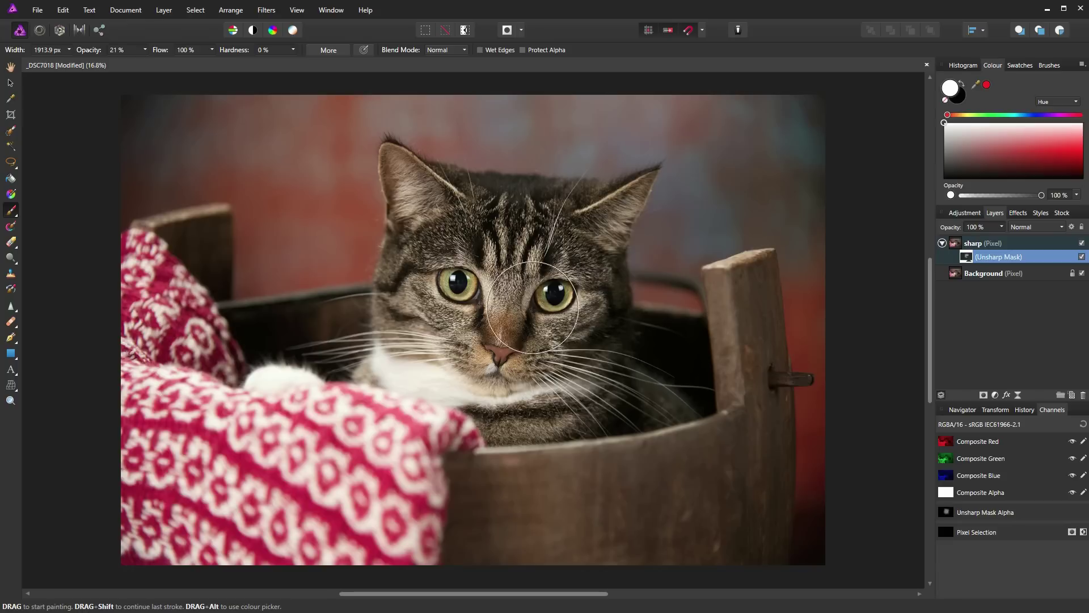
key(bracketleft)
key(bracketleft)
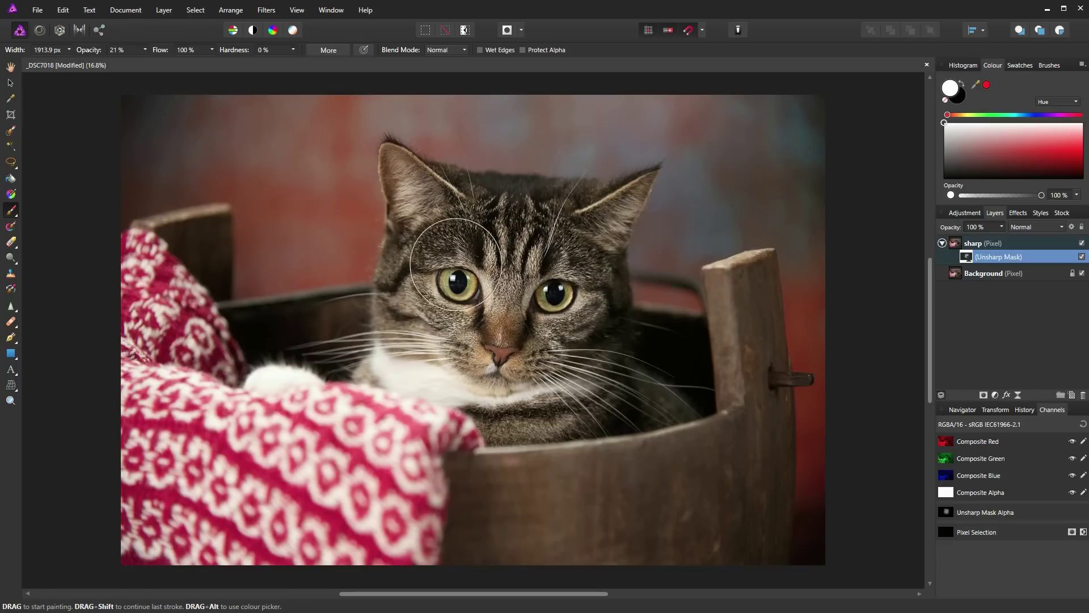
key(bracketleft)
key(bracketleft)
key(bracketleft)
key(bracketleft)
key(bracketleft)
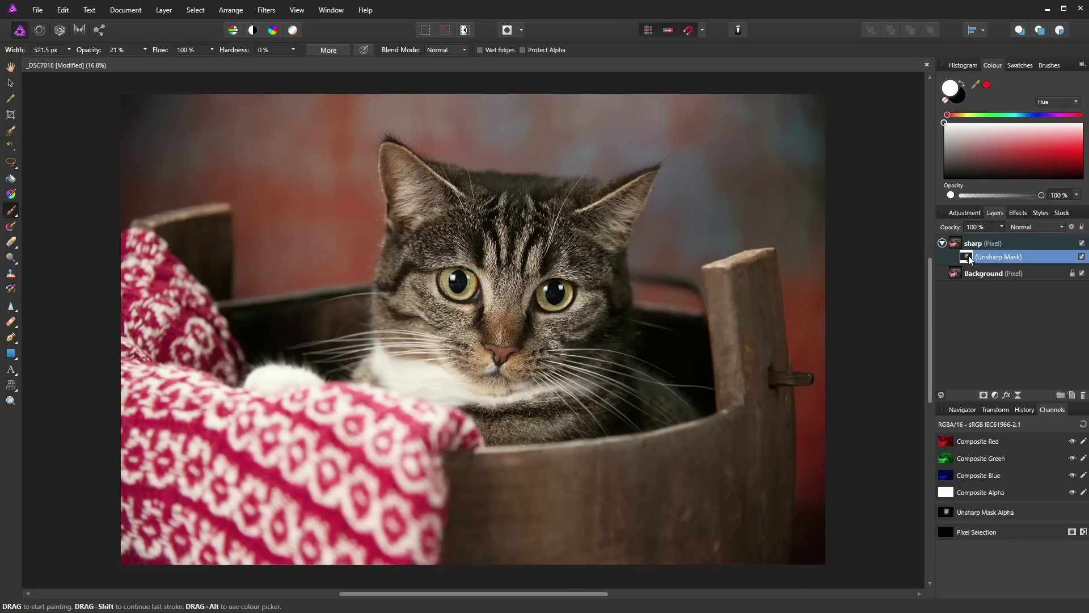
Duplicate the face-masked Unsharp Mask filter, then zoom into the eye to check and back out.
key(ctrl+j)
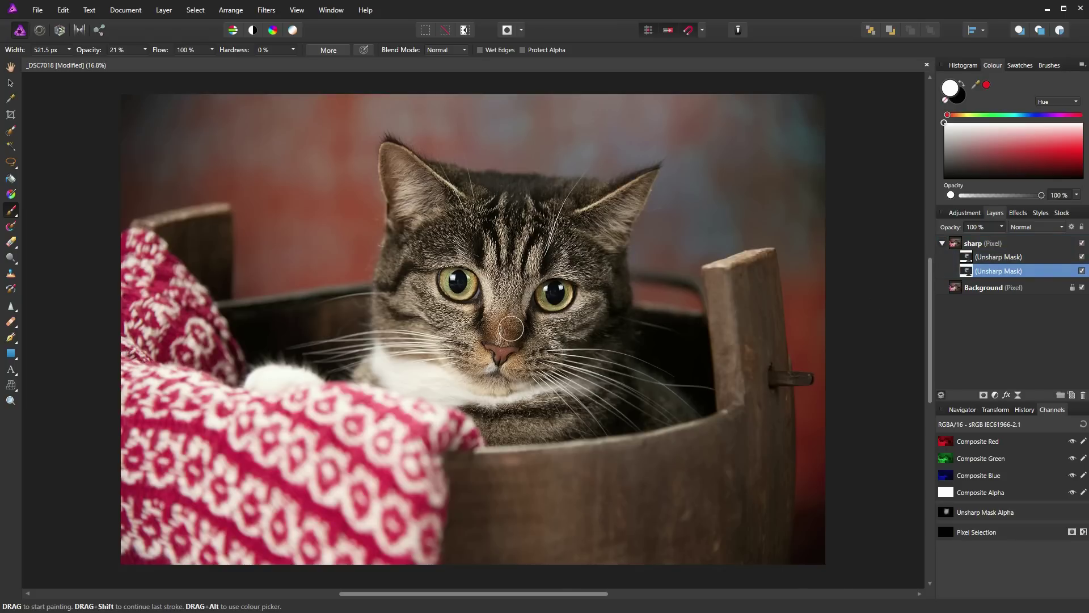
scroll(553, 292, up, 10)
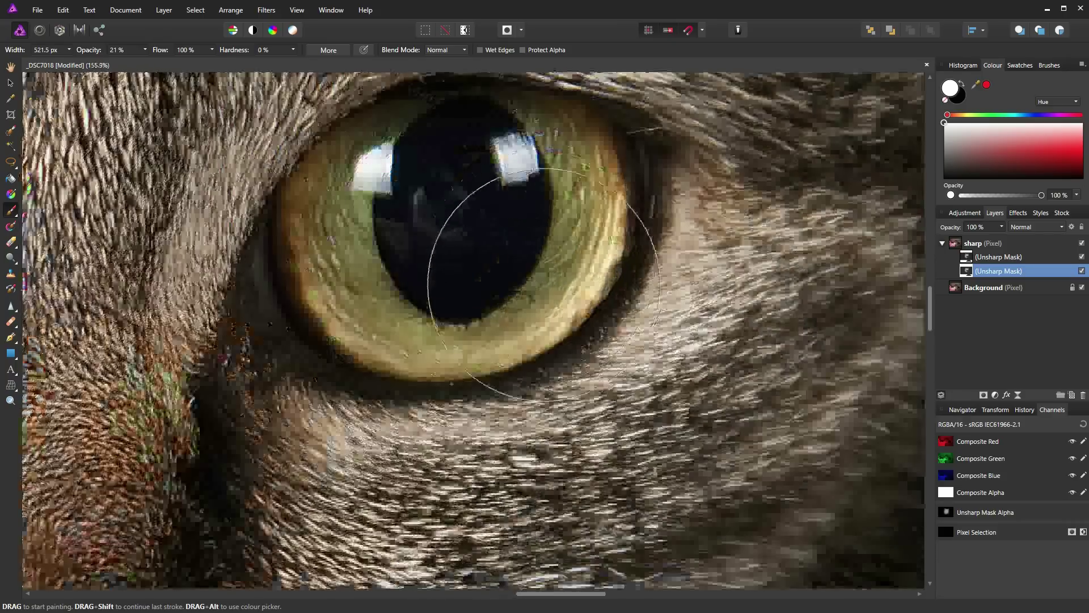
scroll(543, 284, up, 3)
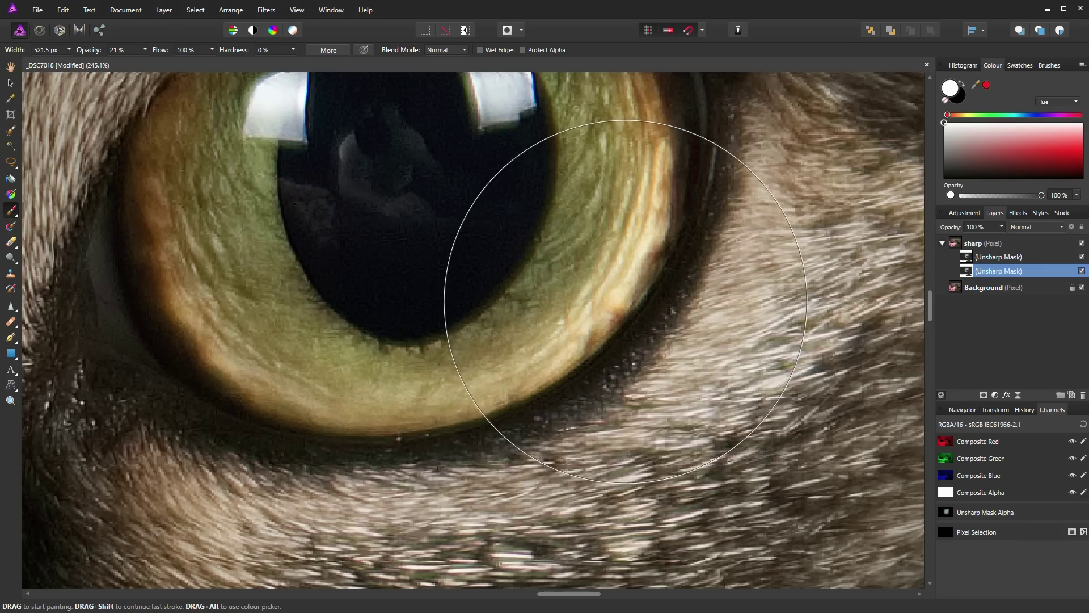
scroll(567, 275, down, 3)
scroll(610, 300, down, 3)
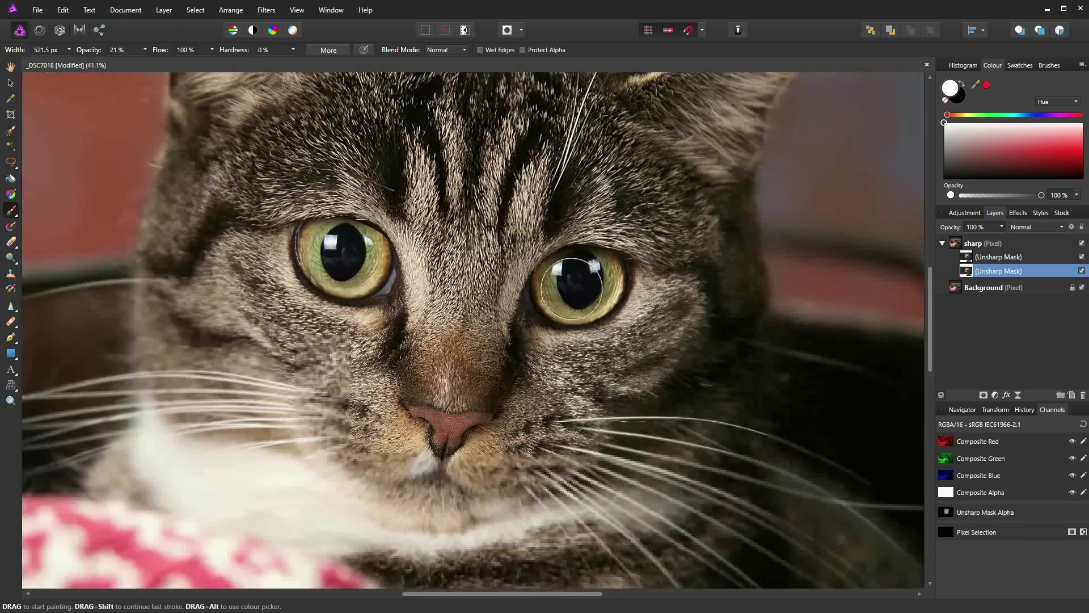
scroll(561, 262, down, 2)
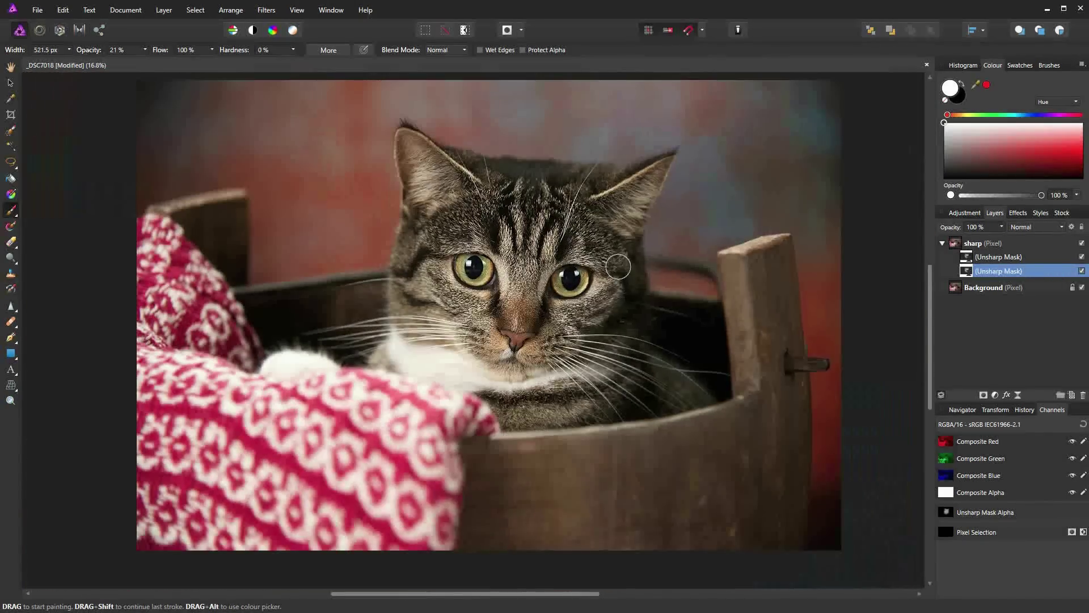